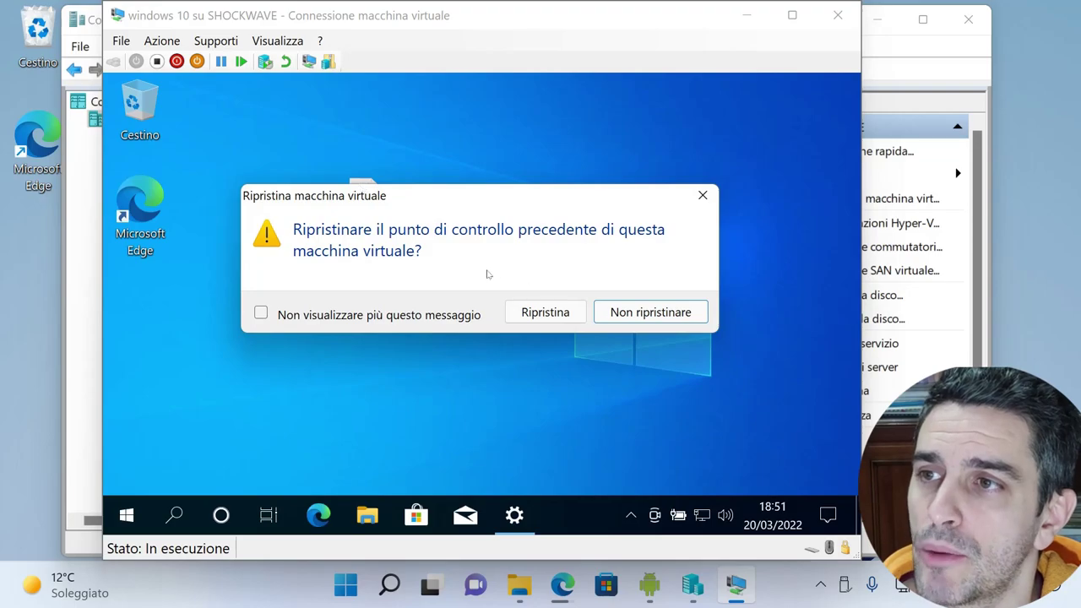
Restore the windows 10 virtual machine's previous checkpoint and sign in to the reconnected session with the account password or PIN.
left_click(544, 312)
left_click(414, 292)
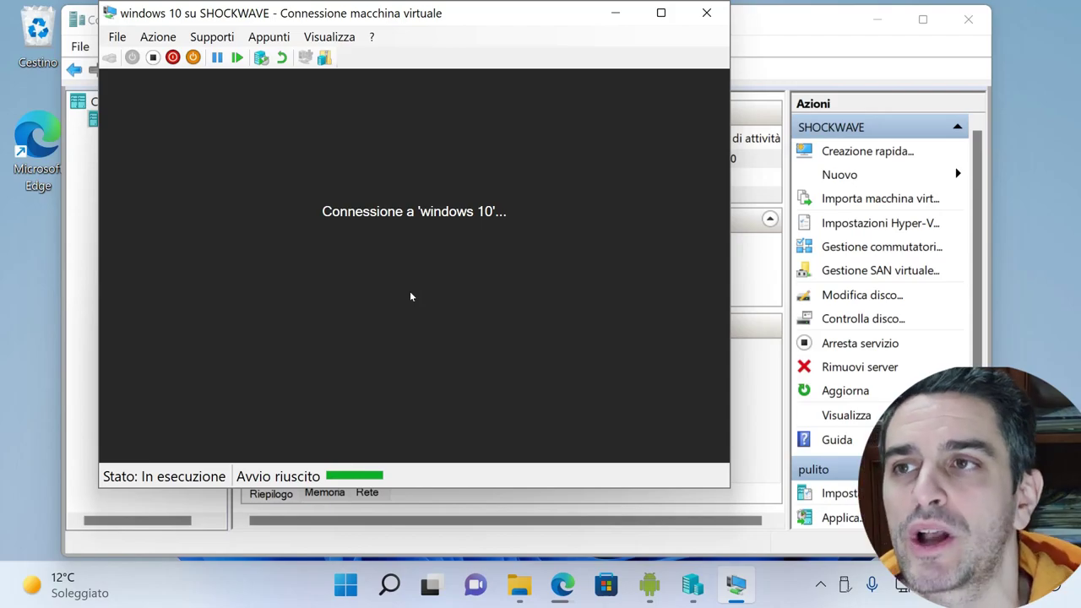
left_click(877, 19)
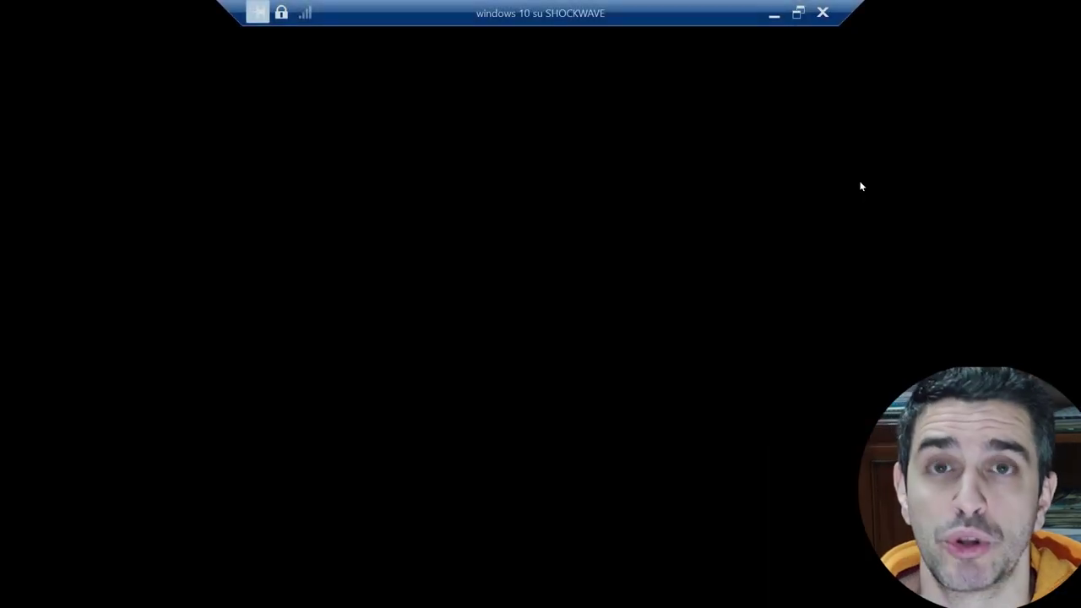
type("•••")
key("Return")
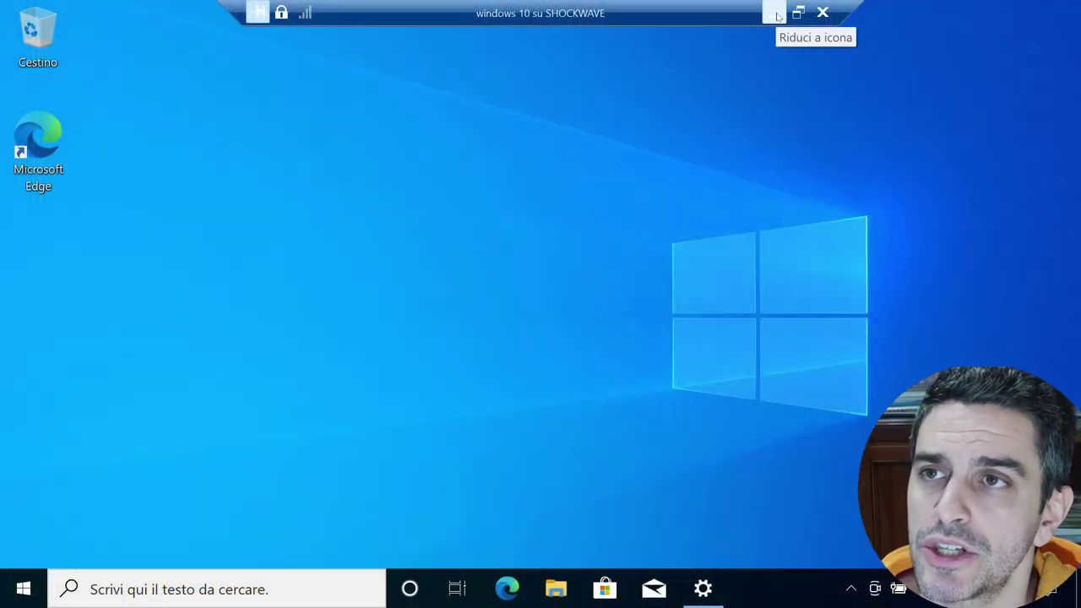
Minimize the virtual machine session and examine its automatic, pulito and current checkpoints in the Hyper-V management console.
left_click(776, 16)
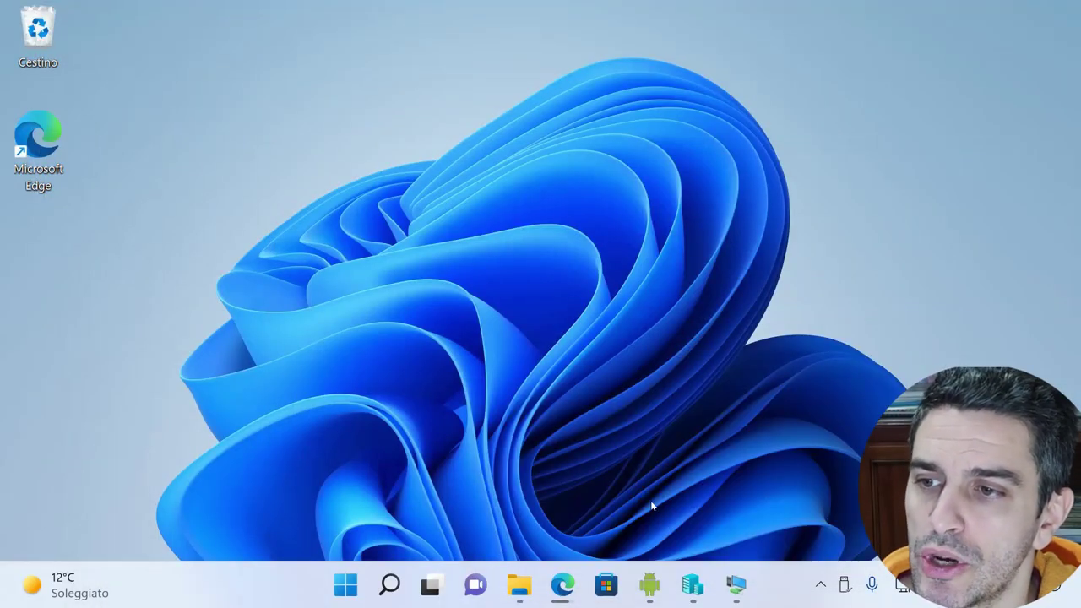
left_click(692, 584)
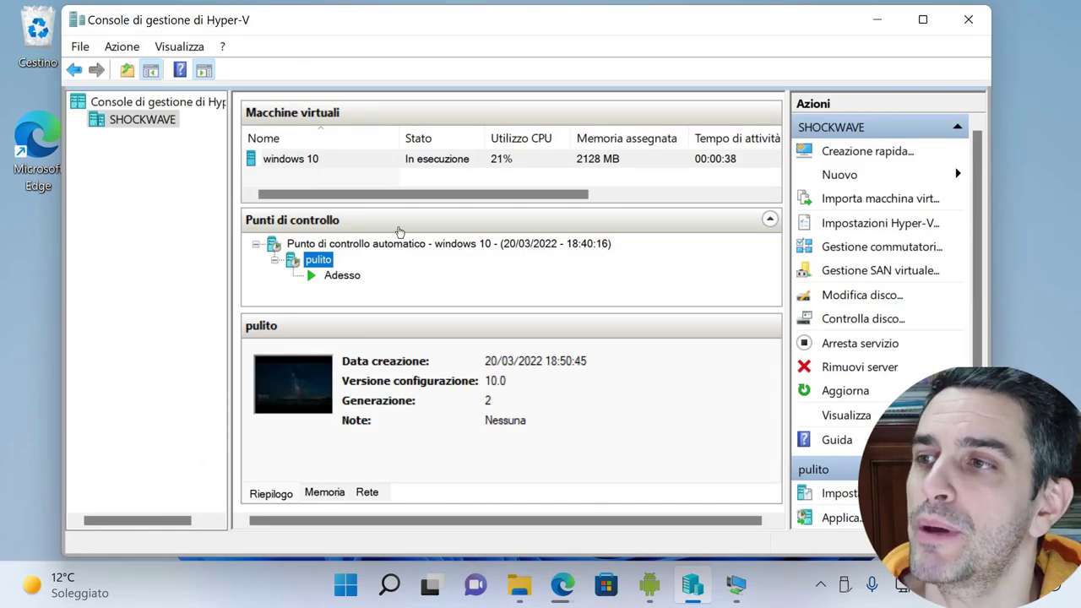
left_click(318, 246)
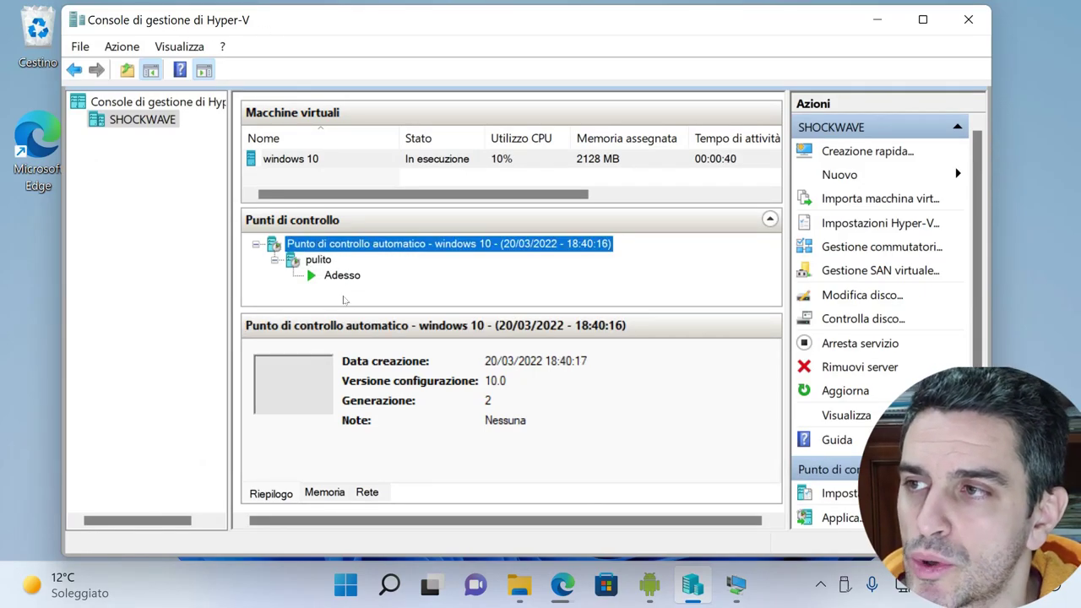
left_click(324, 263)
left_click(339, 276)
left_click(319, 261)
right_click(318, 262)
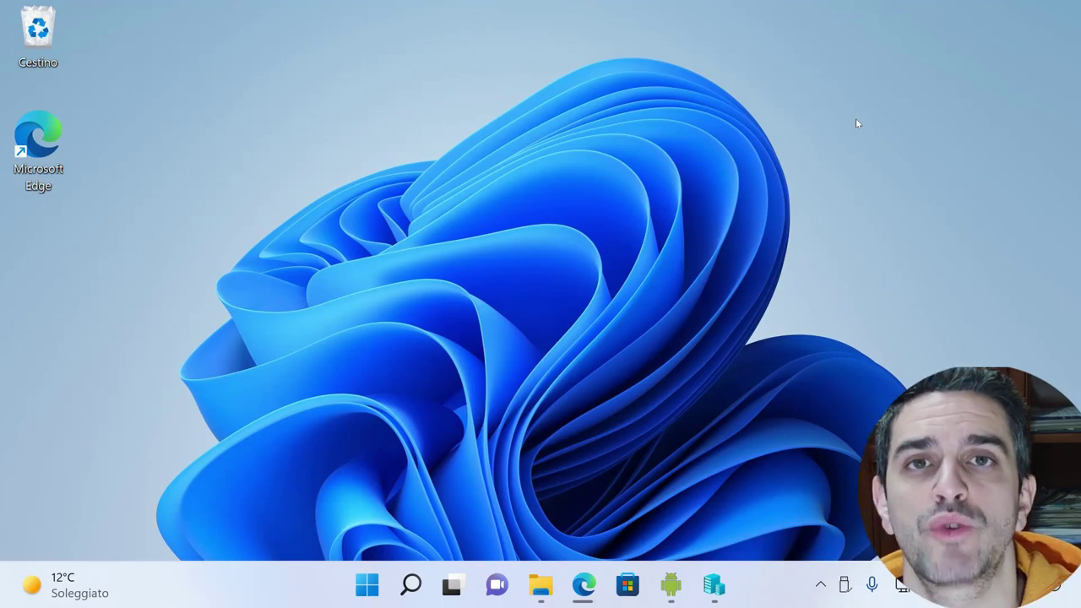
Return to the Hyper-V management console and open the settings of the windows 10 virtual machine.
left_click(714, 584)
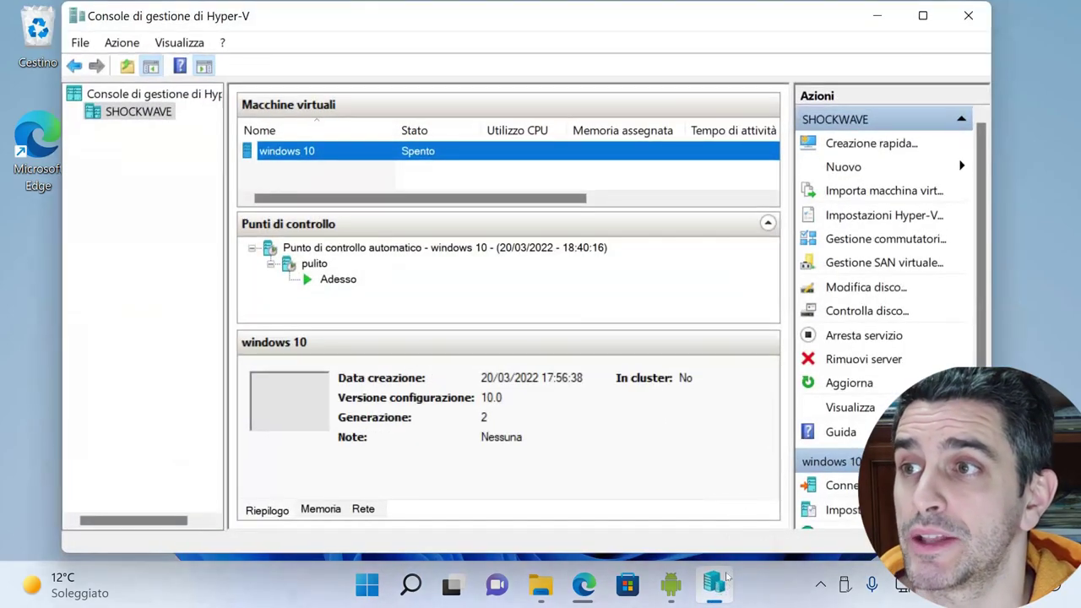
right_click(289, 151)
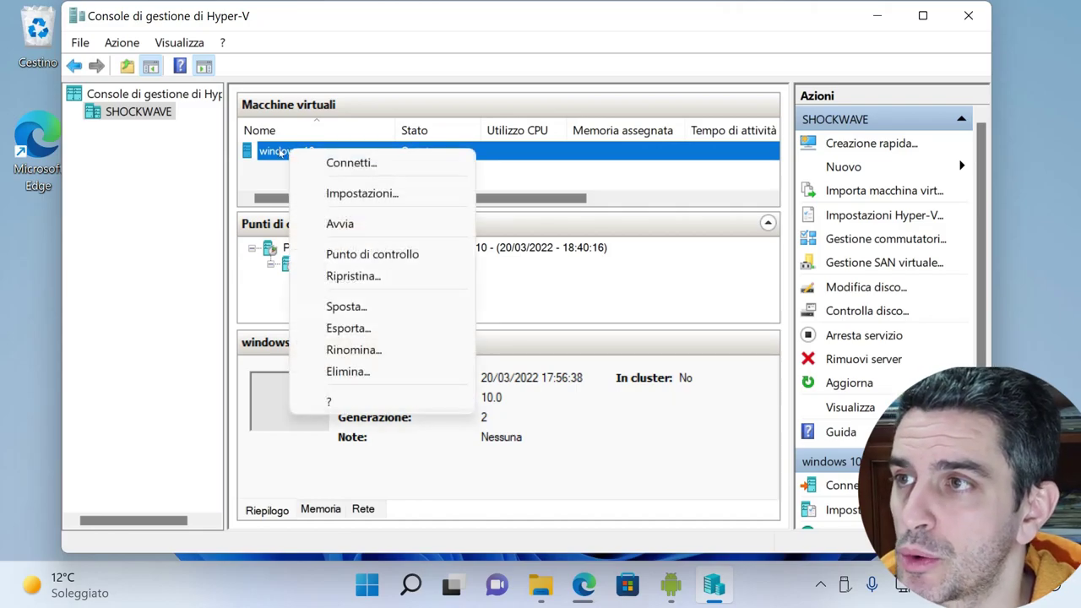
left_click(374, 194)
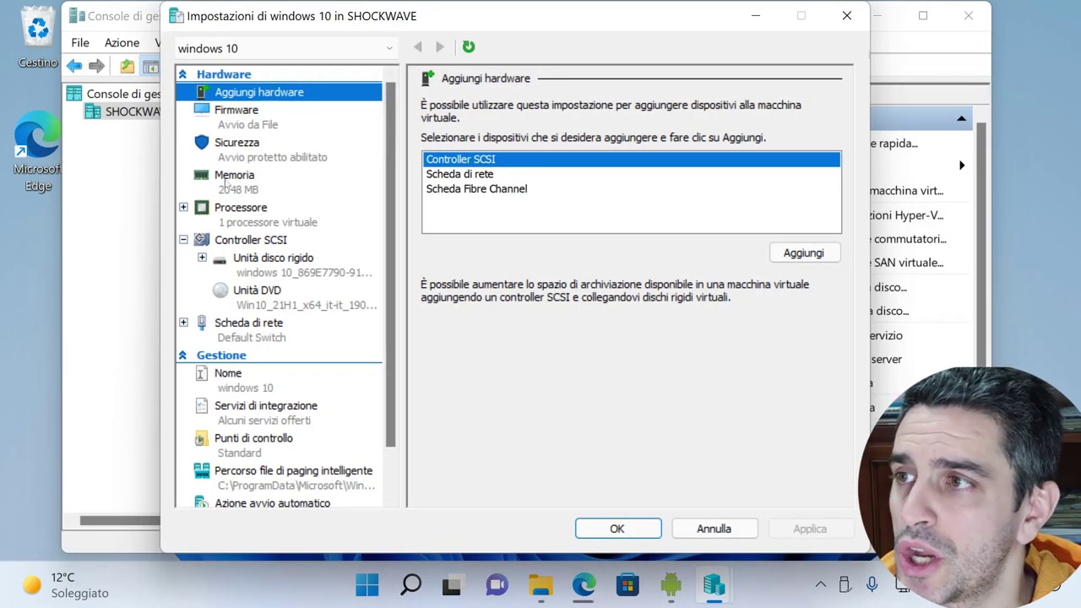
Set the virtual machine's dynamic memory to a minimum of 1024 MB and a maximum of 16000 MB.
left_click(225, 181)
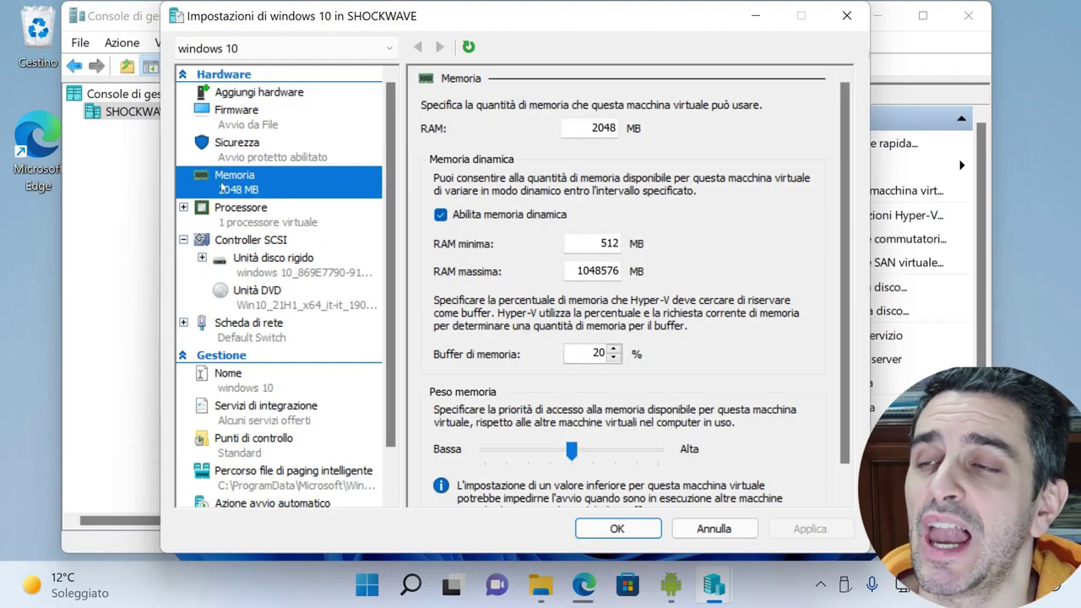
double_click(576, 126)
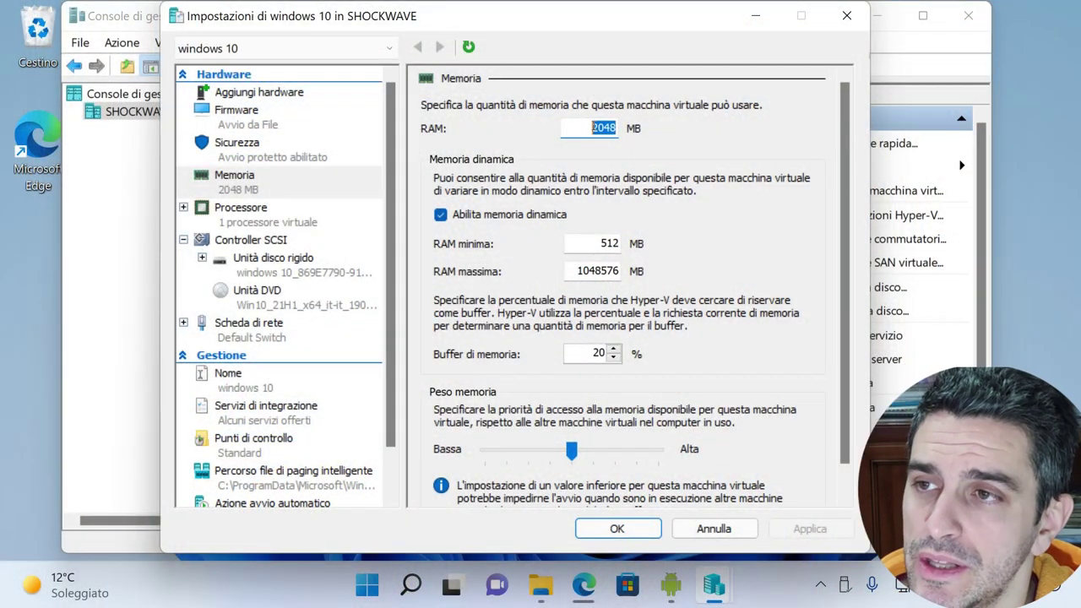
left_click(591, 242)
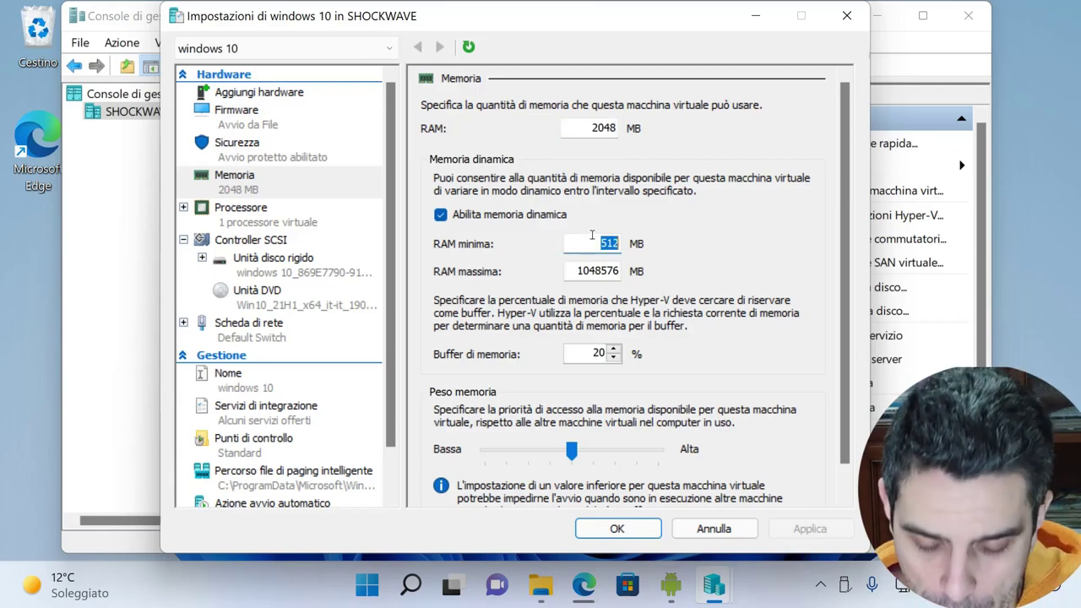
type("1")
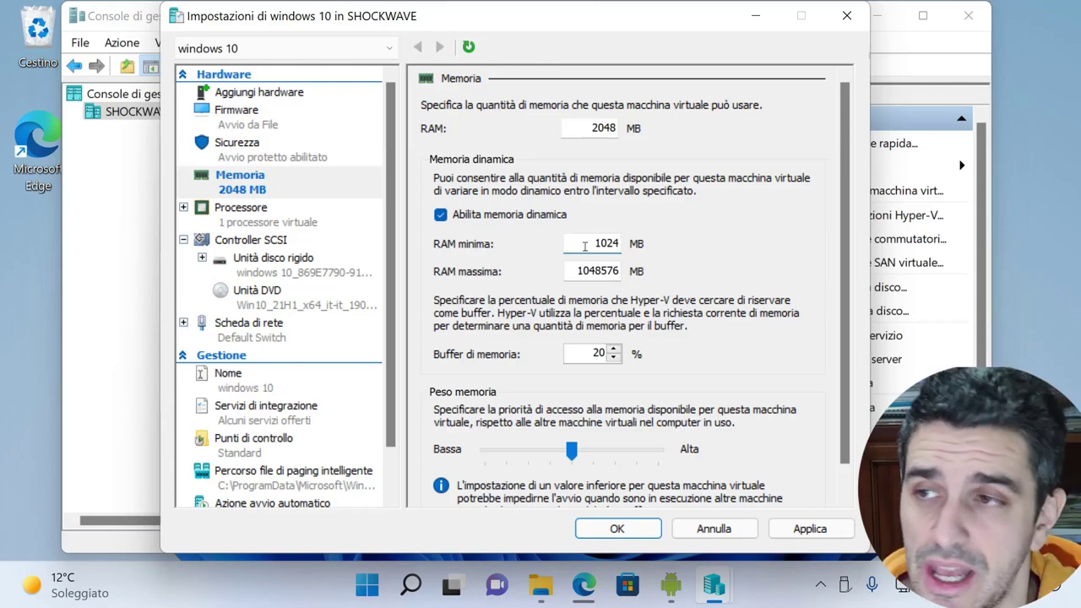
left_click(584, 271)
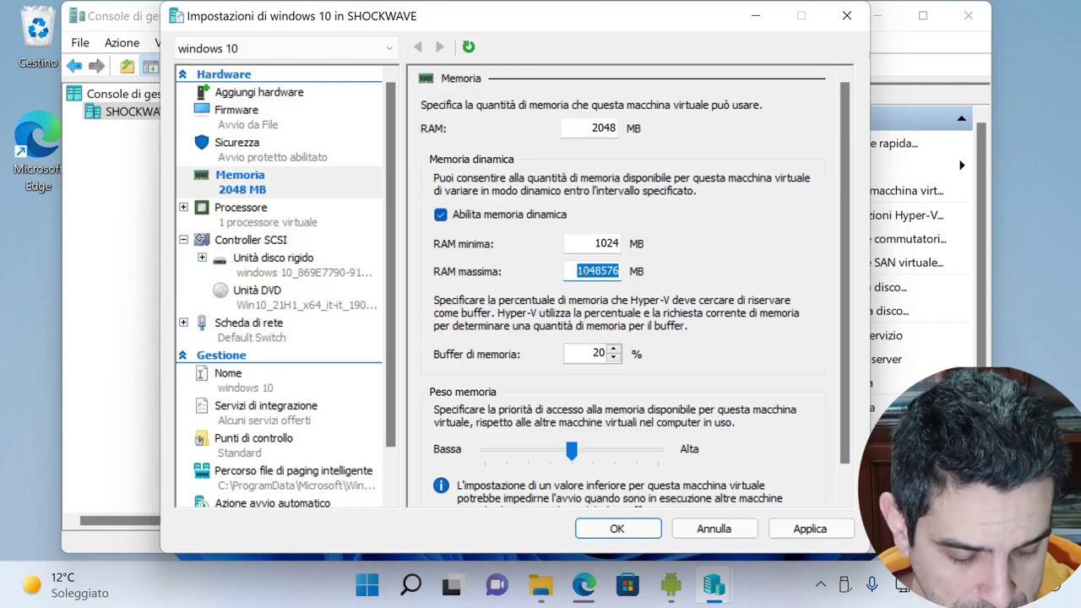
left_click(584, 271)
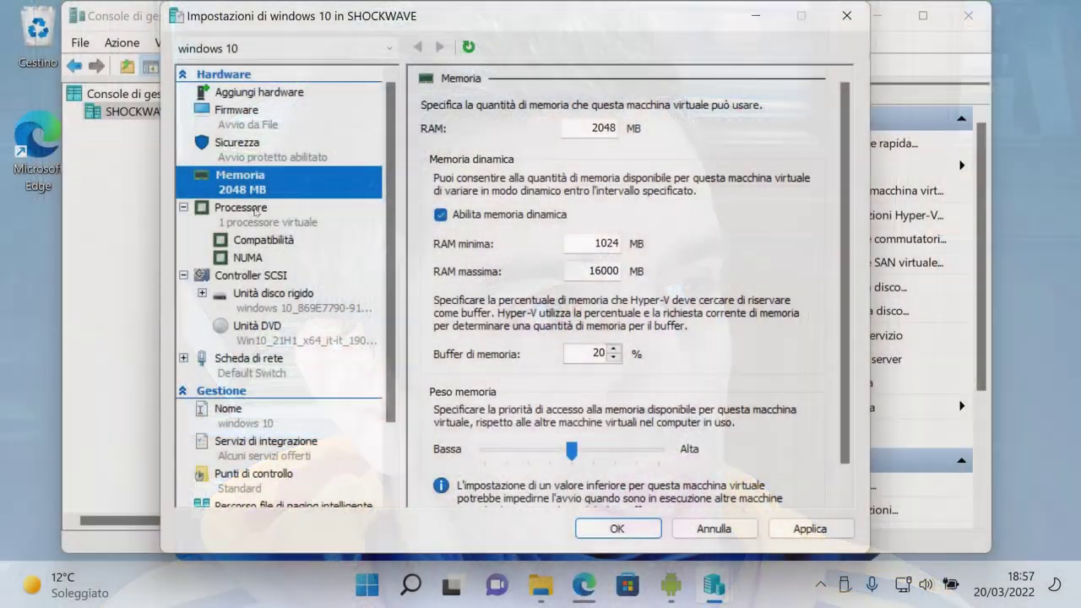
Set the number of virtual processors to 2.
left_click(235, 214)
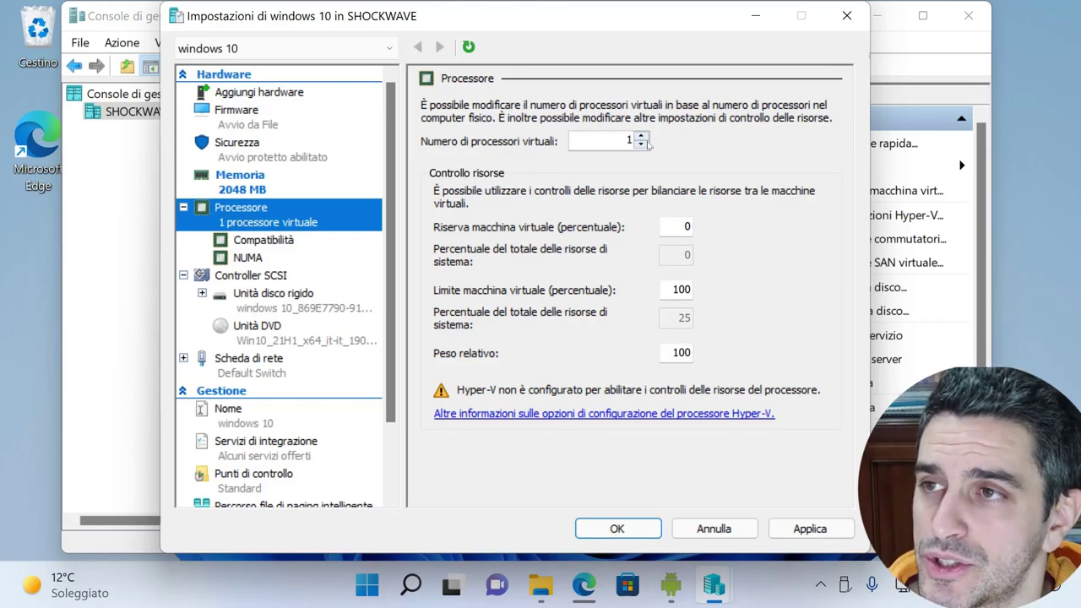
double_click(612, 139)
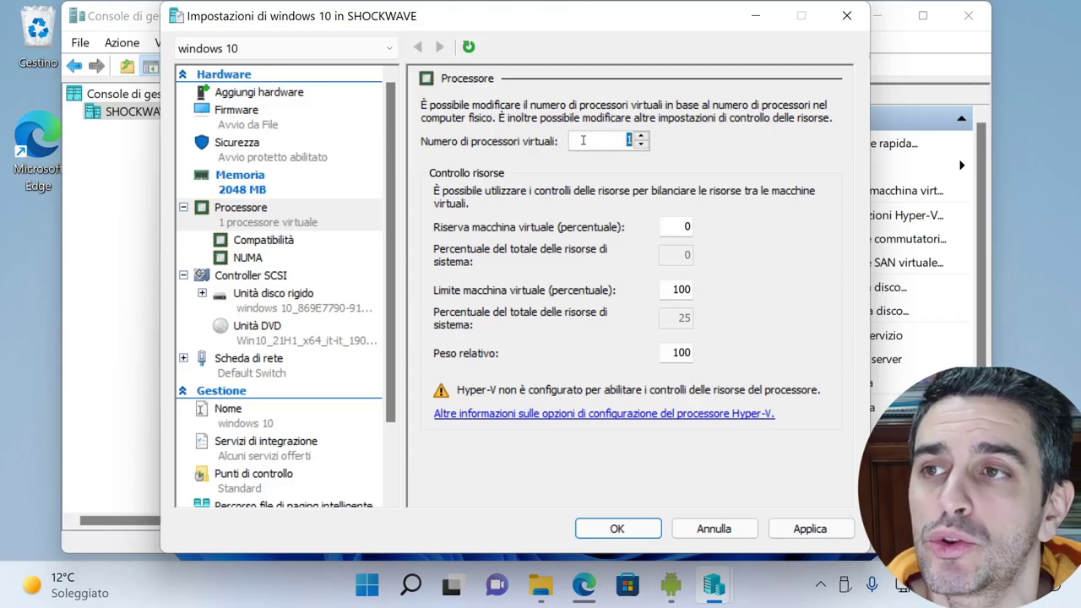
left_click(641, 137)
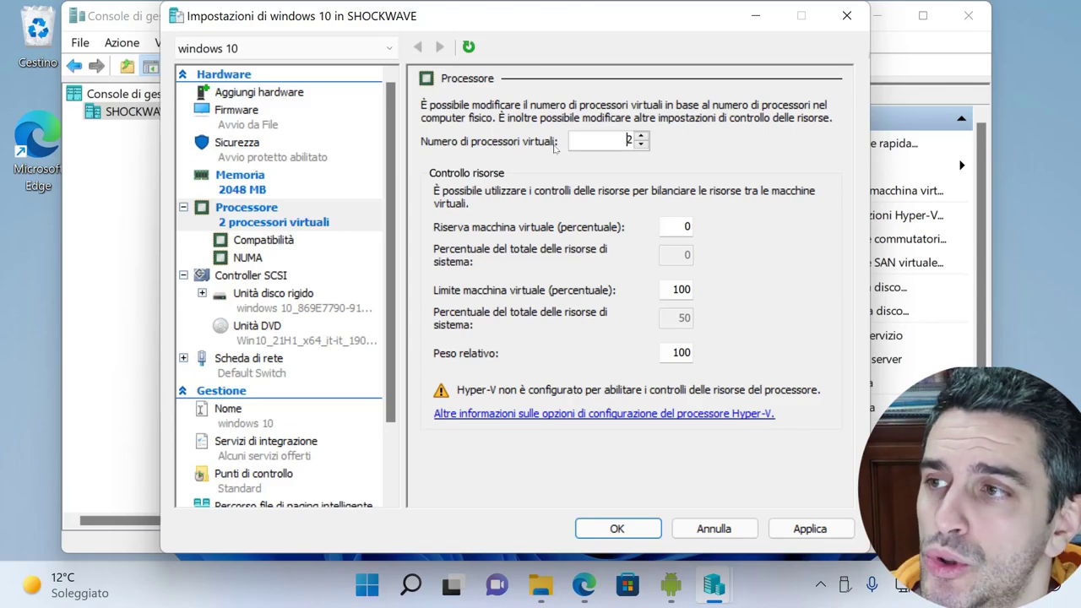
Set the virtual DVD drive's media to Nessuno, and switch it back to the Windows 10 ISO image file.
left_click(251, 276)
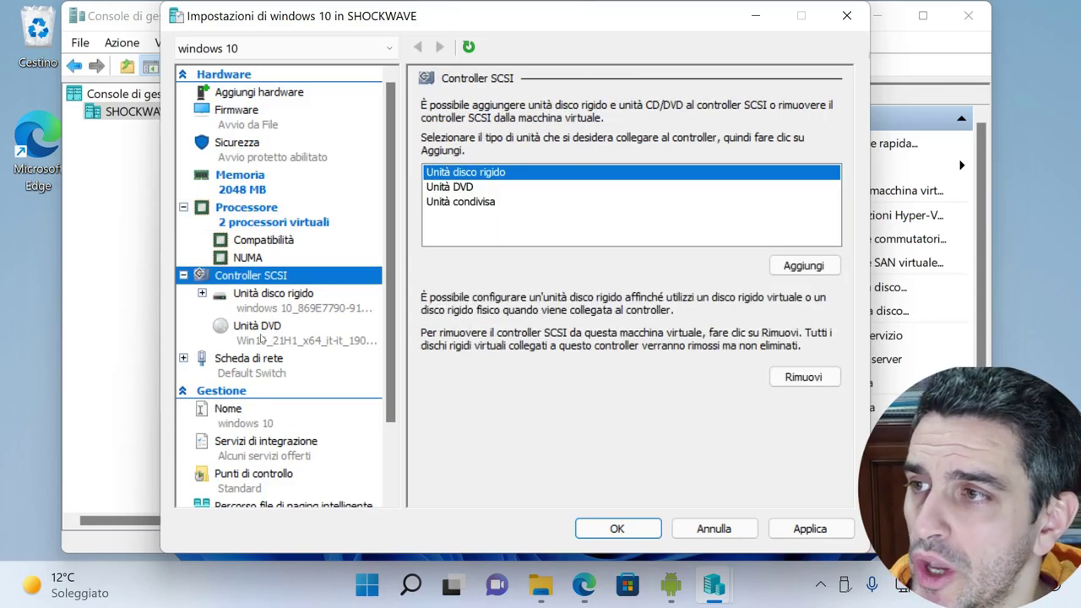
left_click(257, 331)
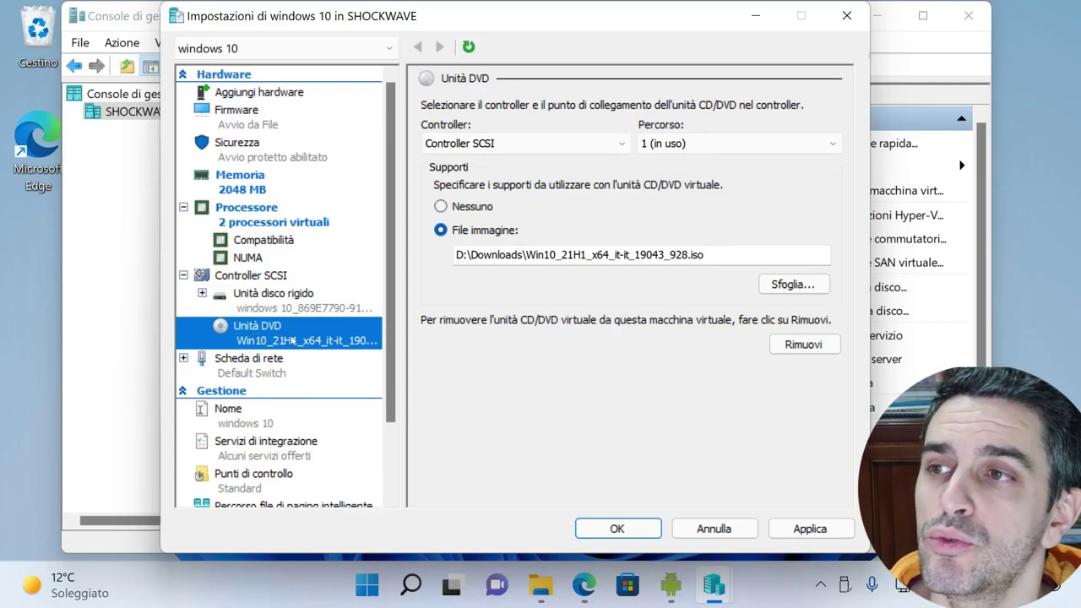
left_click(441, 207)
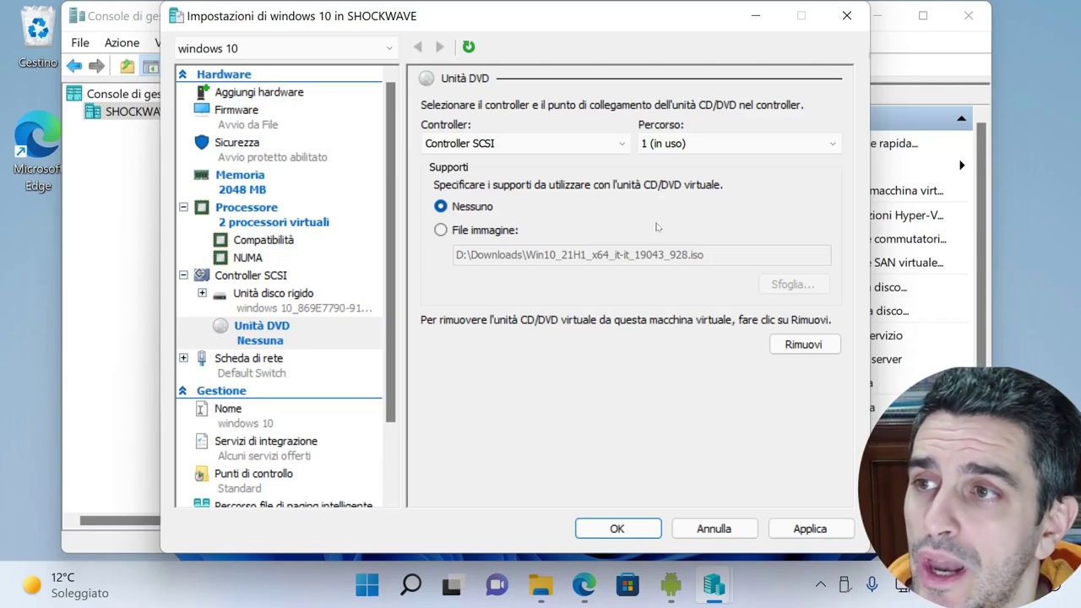
left_click(488, 229)
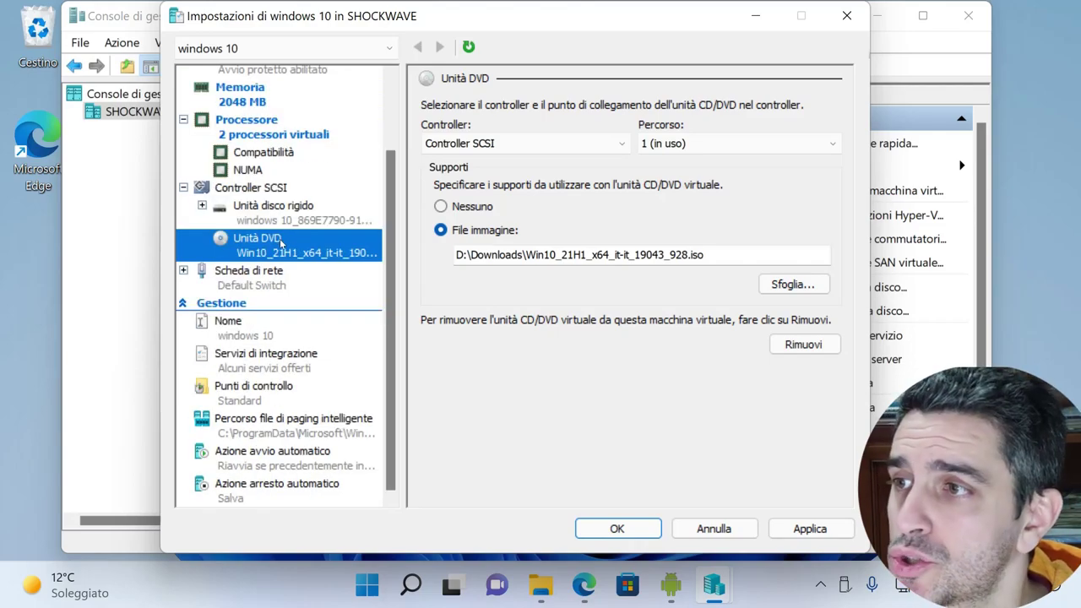
Review the network adapter's virtual switch options and the virtual machine's name setting.
left_click(253, 274)
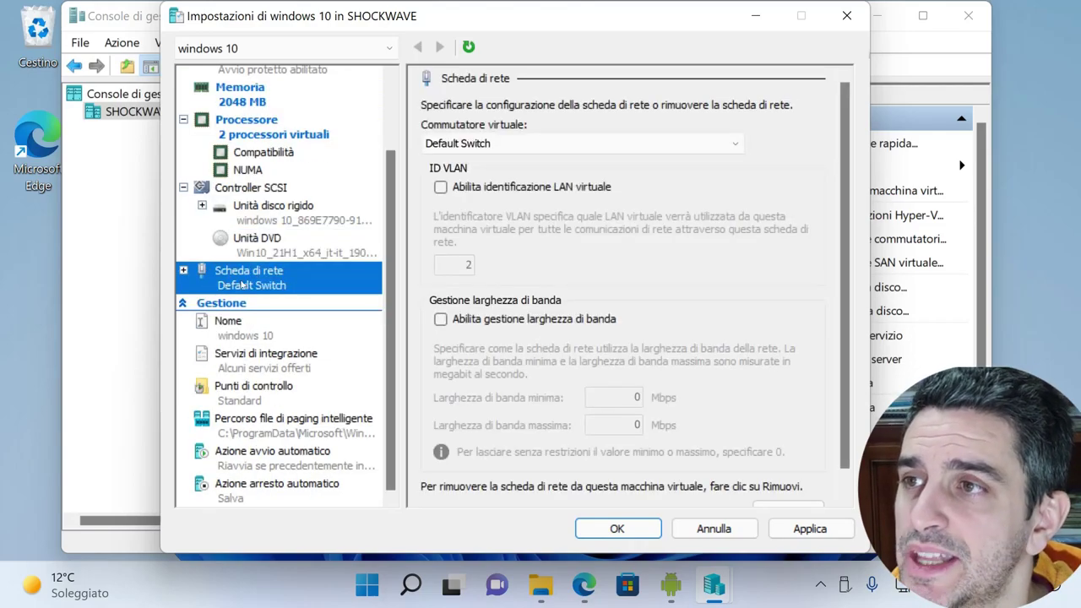
left_click(573, 140)
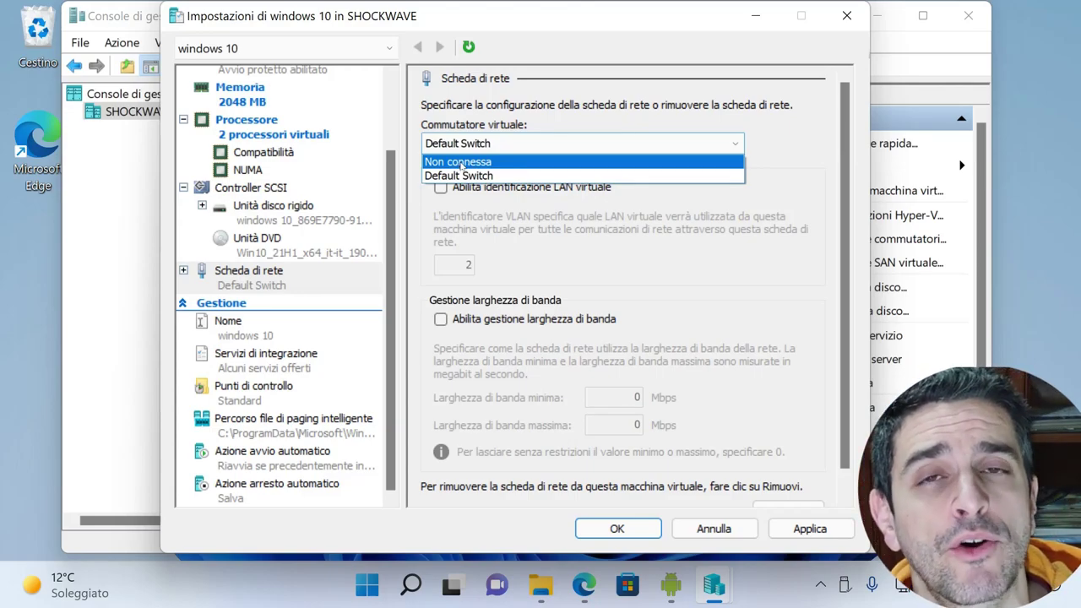
left_click(321, 280)
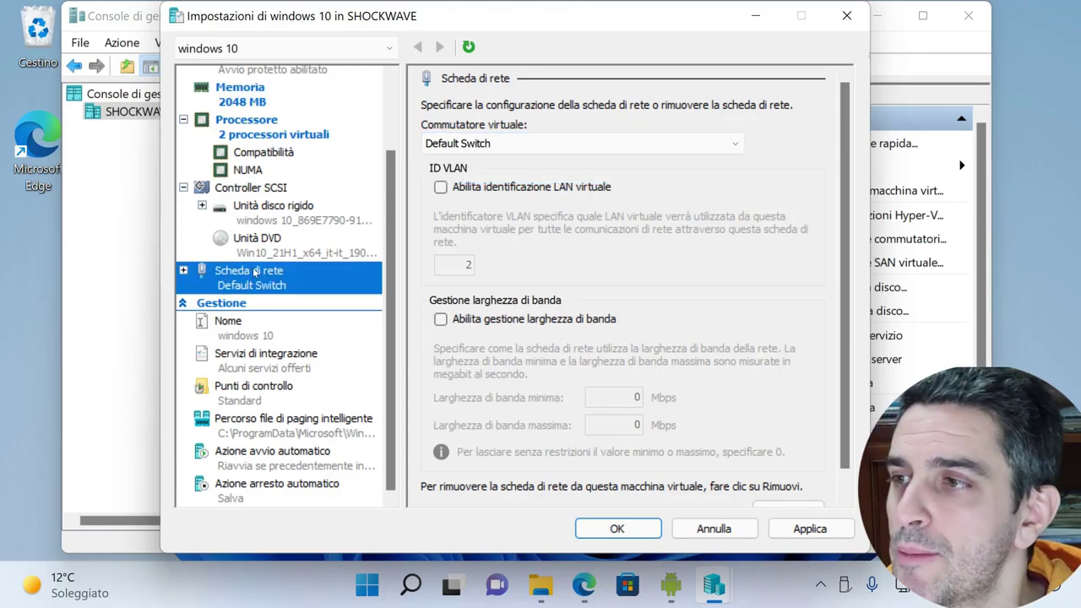
left_click(227, 331)
left_click_drag(481, 128, 422, 128)
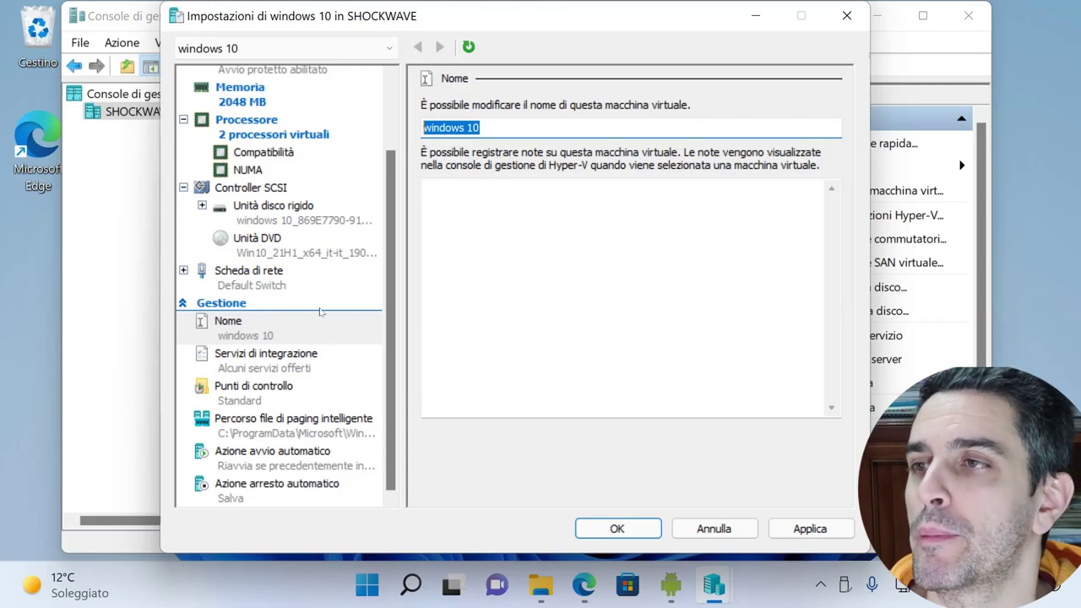
Disable the use of automatic checkpoints for the virtual machine, keeping standard checkpoints enabled.
left_click(234, 387)
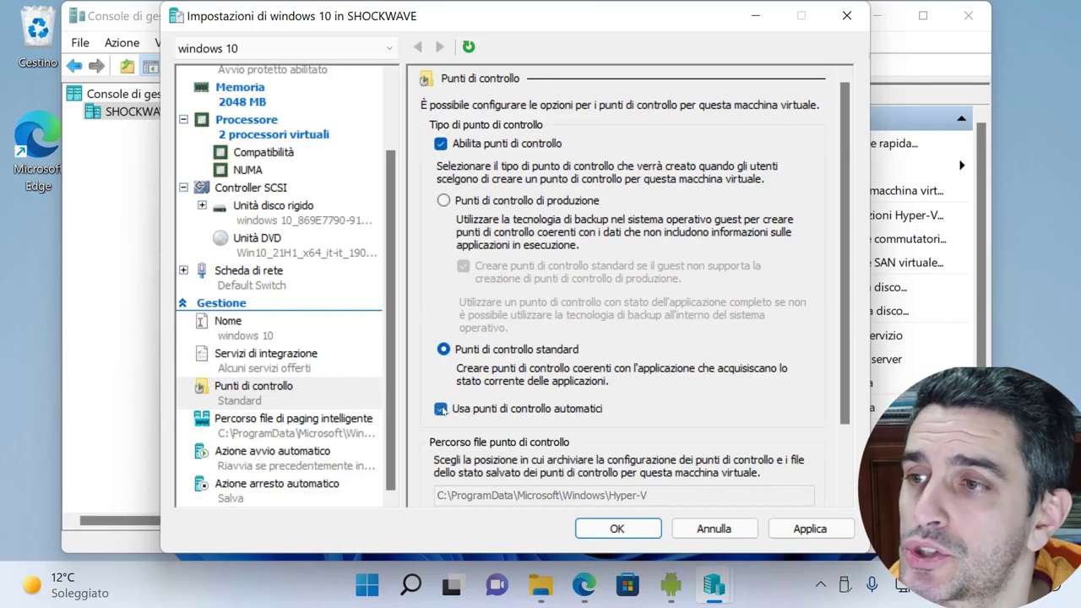
left_click(441, 408)
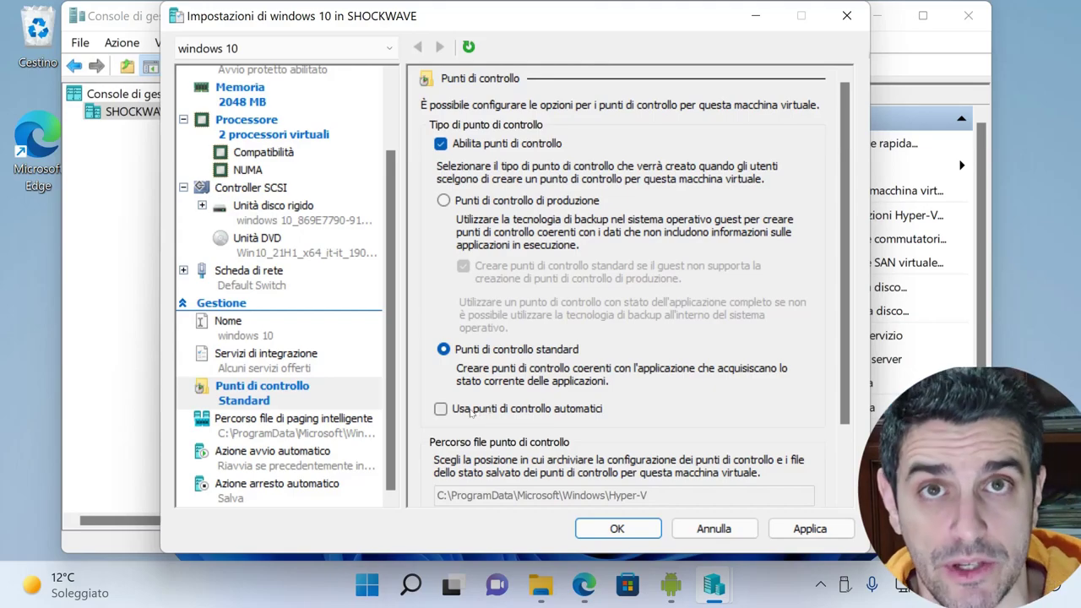
left_click(288, 395)
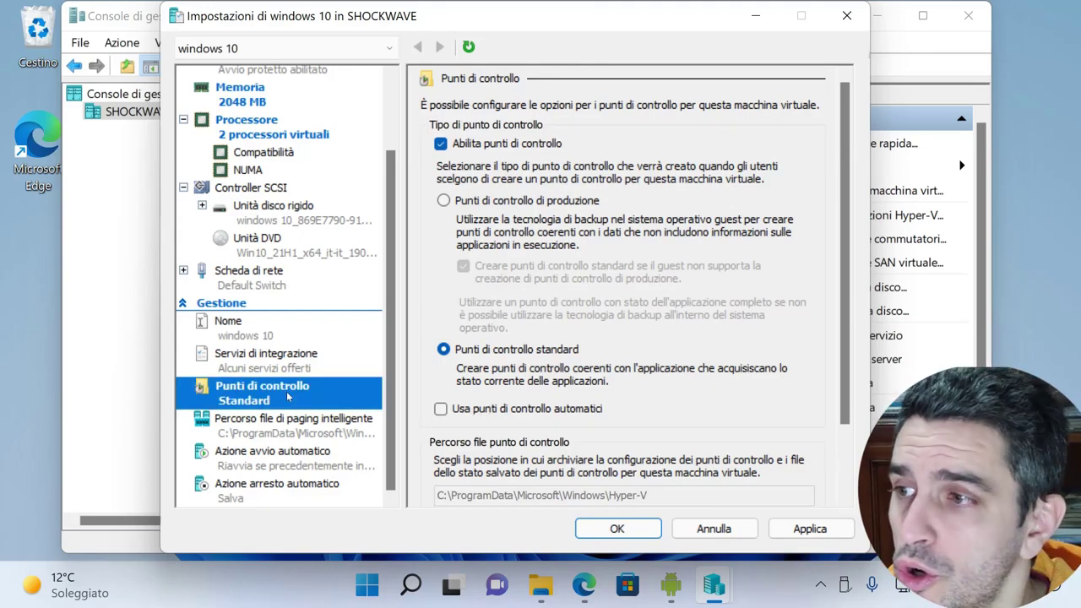
Set the automatic start action to Nessuna operazione and the automatic stop action to Arresta il sistema operativo guest.
left_click(247, 456)
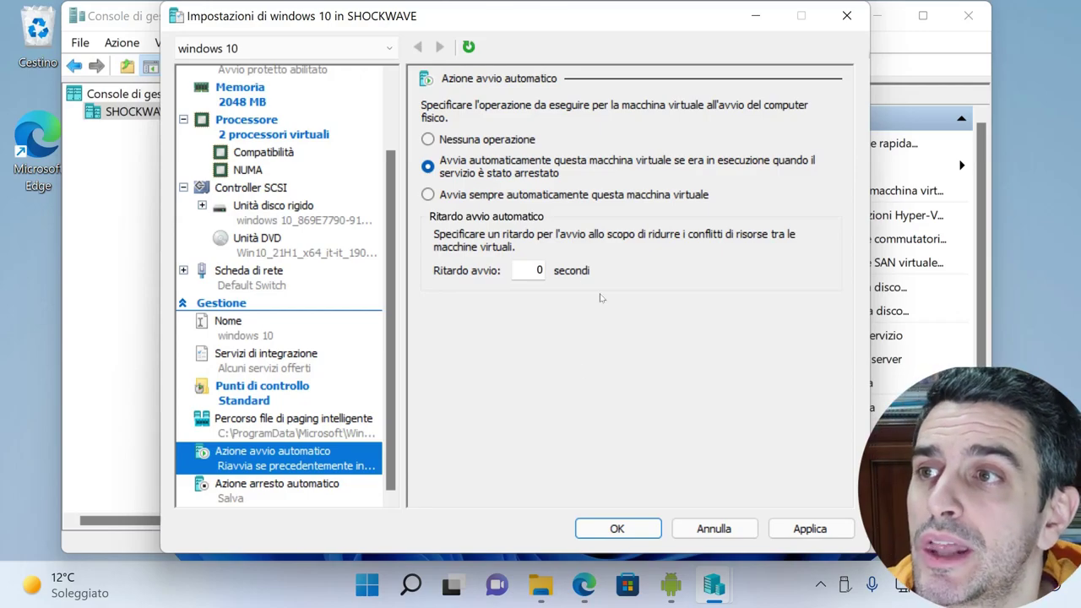
left_click(438, 140)
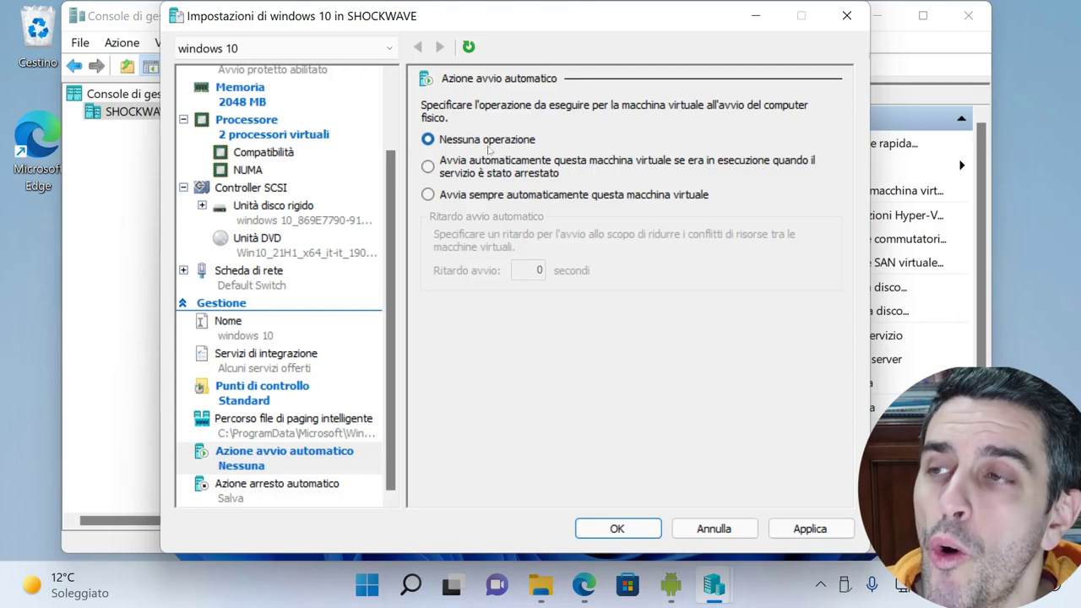
left_click(428, 167)
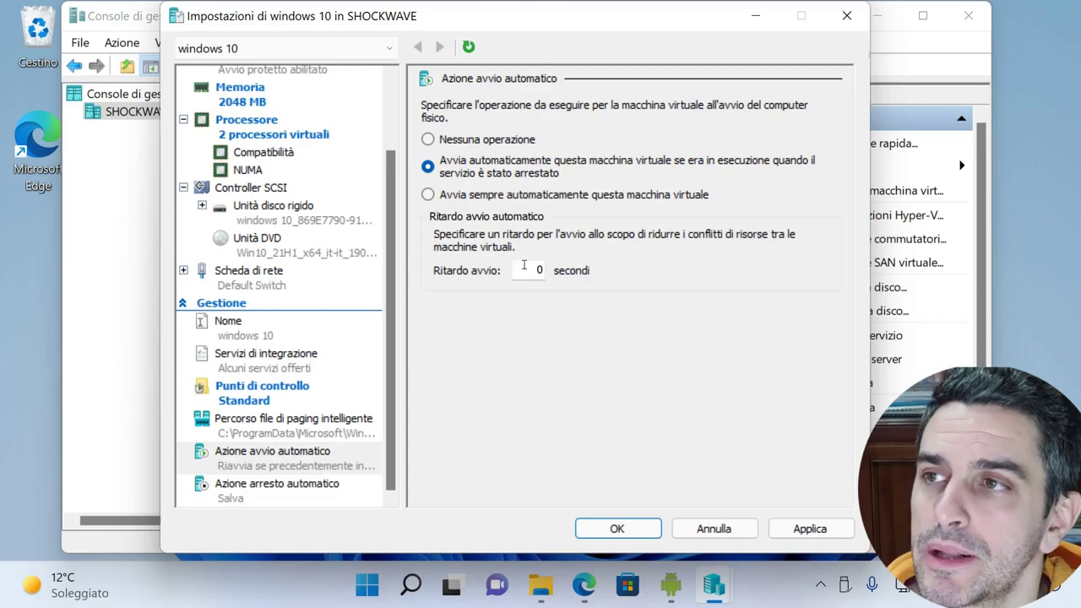
left_click(428, 139)
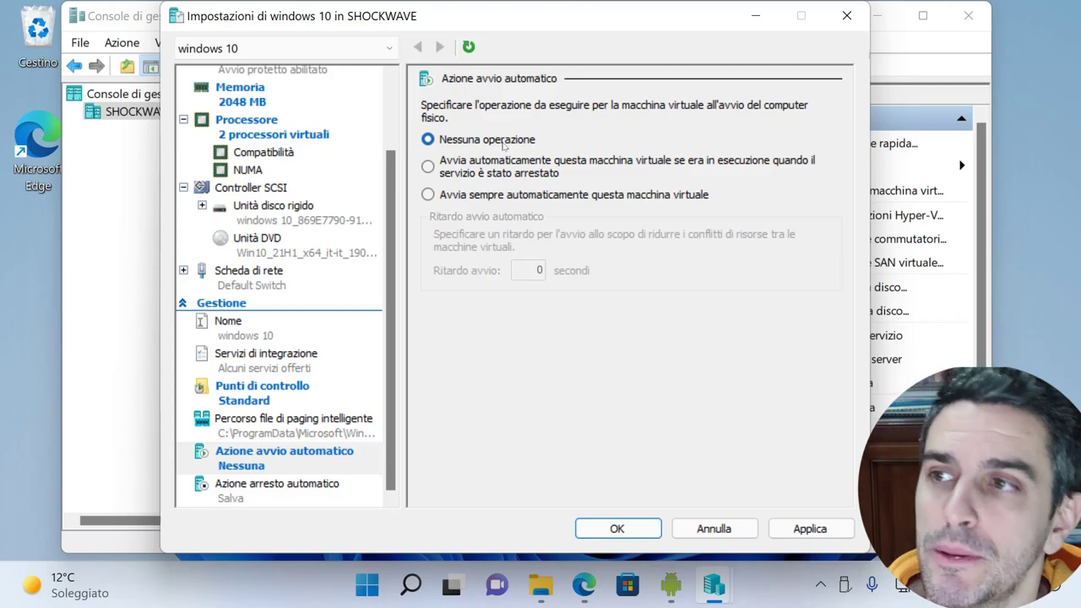
left_click(428, 196)
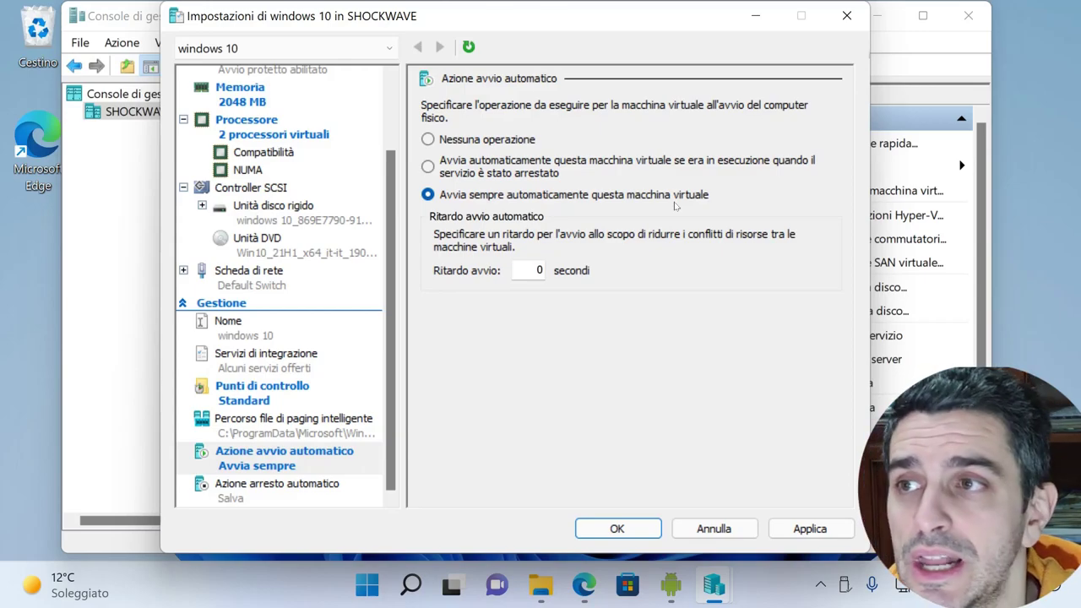
left_click(428, 139)
left_click(297, 490)
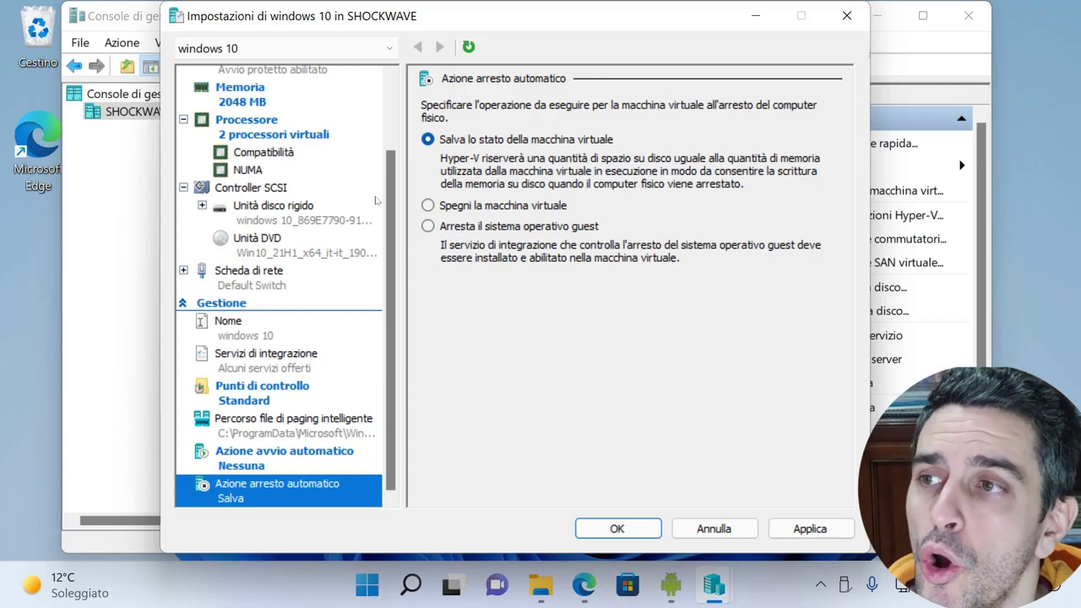
left_click(427, 226)
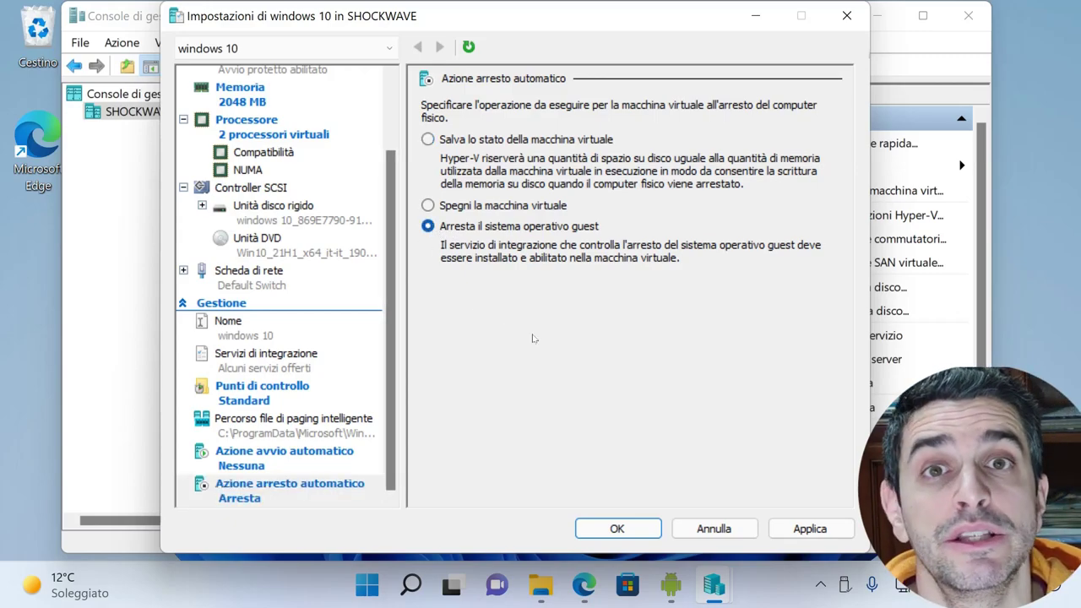